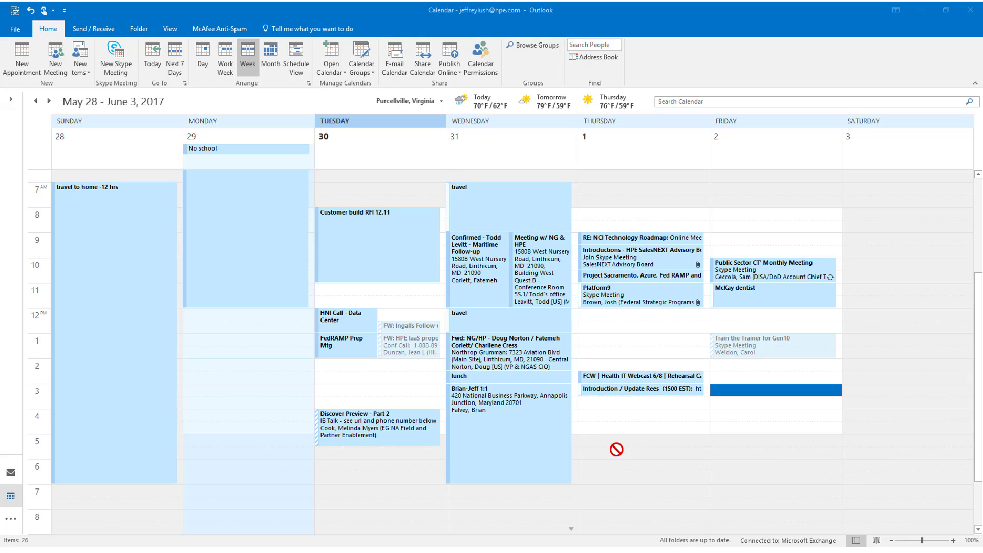
Bring up a calendar sharing invitation set to the Availability only detail level
drag(617, 449, 426, 64)
Start sharing the calendar and keep the Details dropdown on Availability only
click(425, 60)
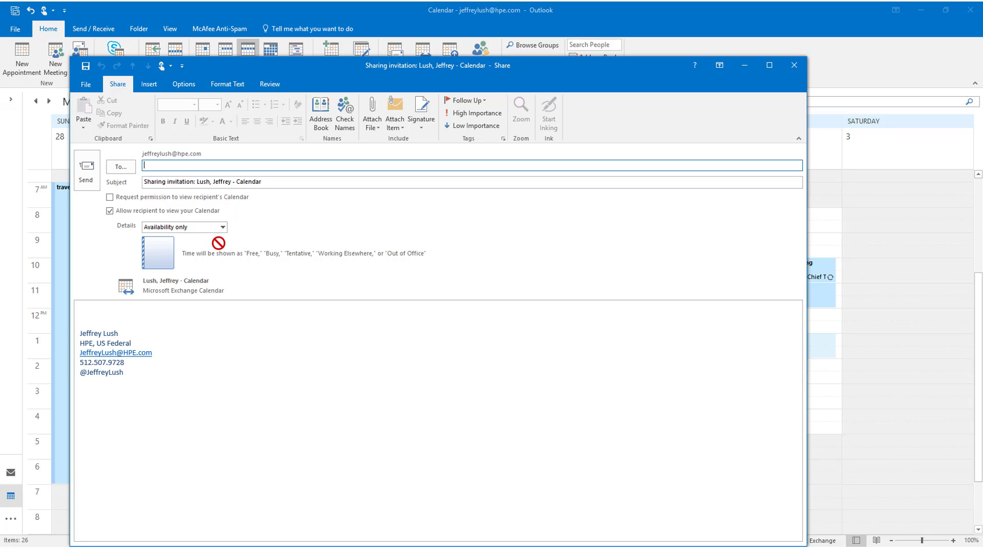
click(223, 227)
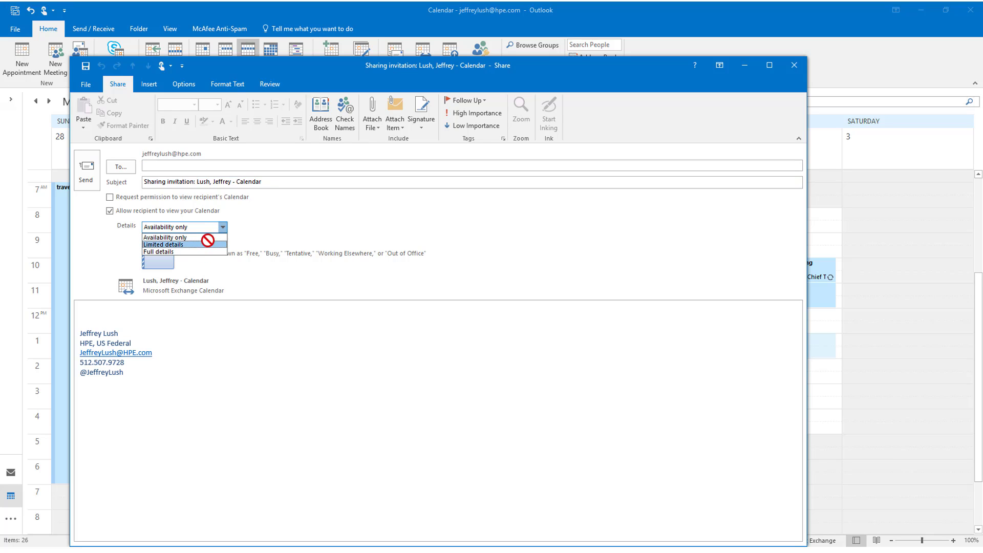
click(209, 238)
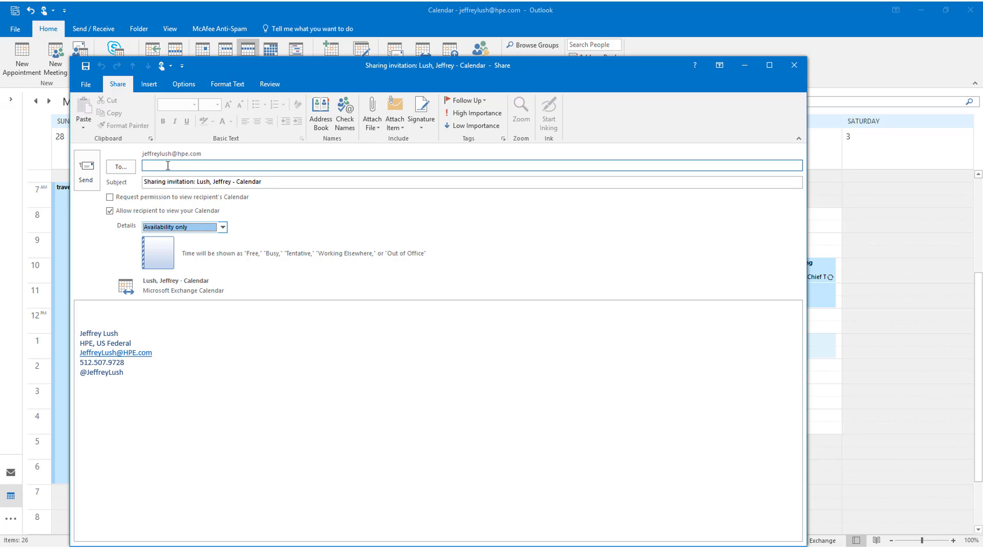
Keep Availability only and address the invitation to the recipient's personal e-mail via autocomplete
key(Down)
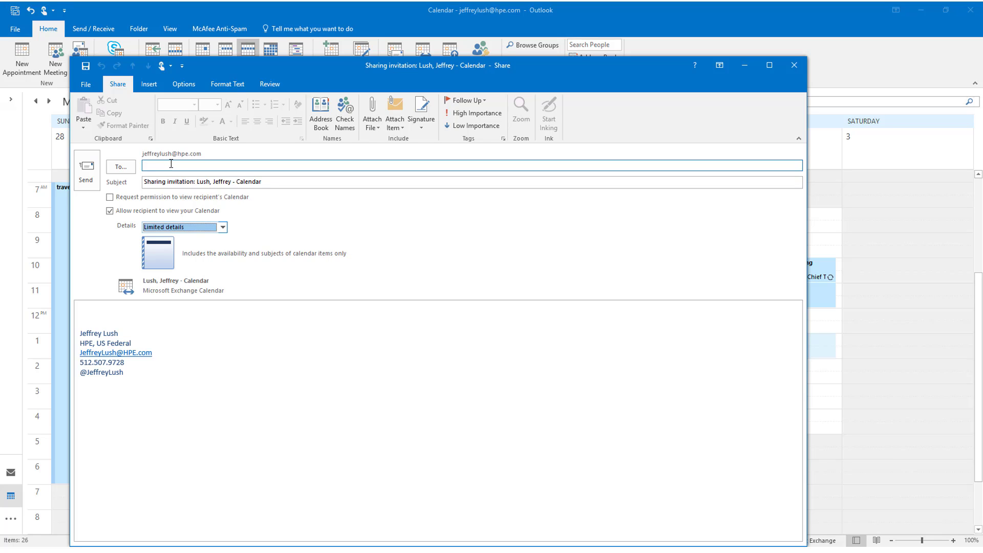
key(Up)
click(171, 164)
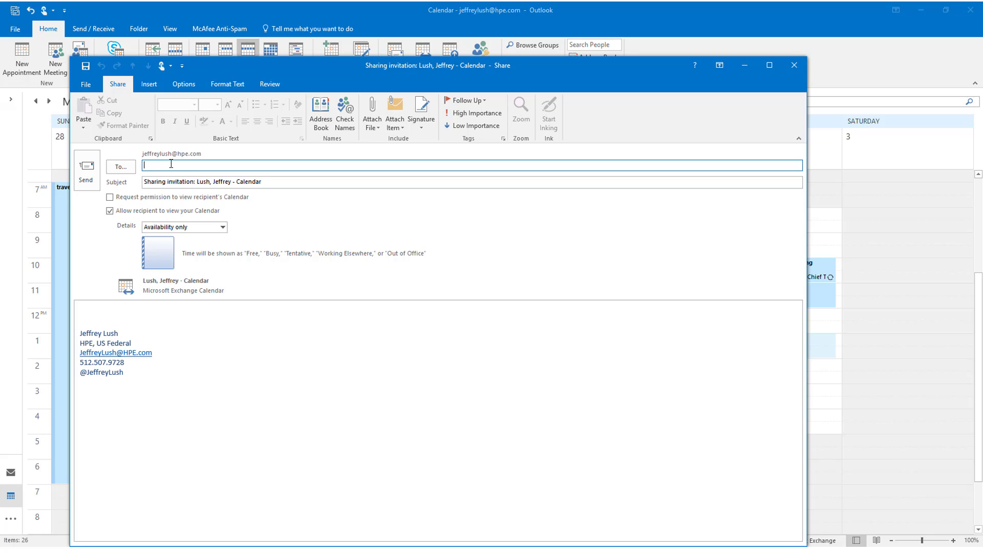
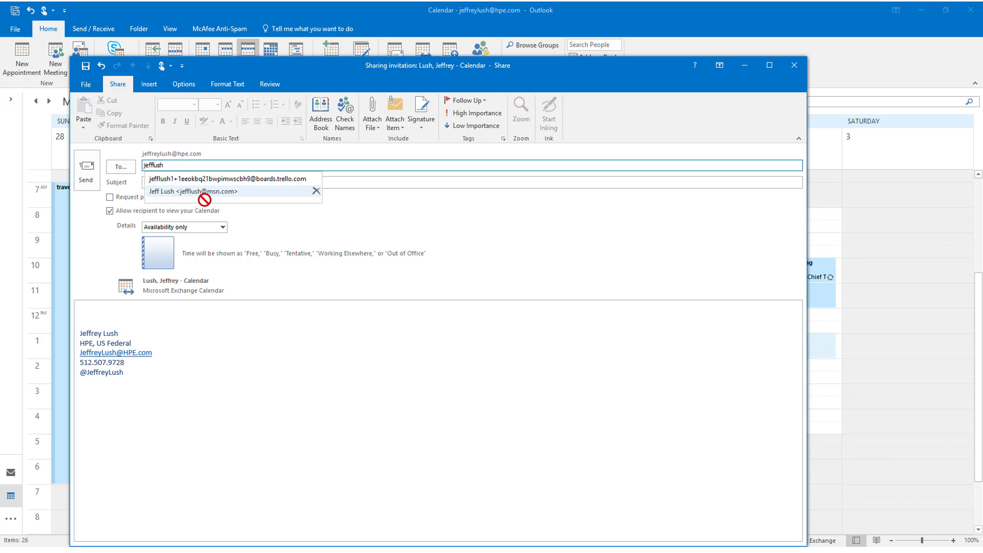
click(210, 192)
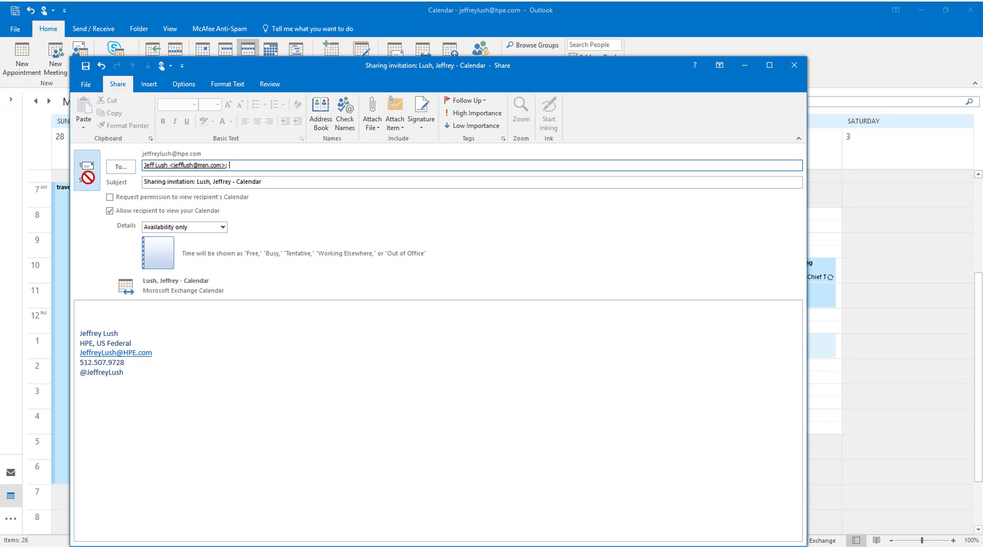
Send the invitation and confirm sharing the calendar with availability only
click(87, 177)
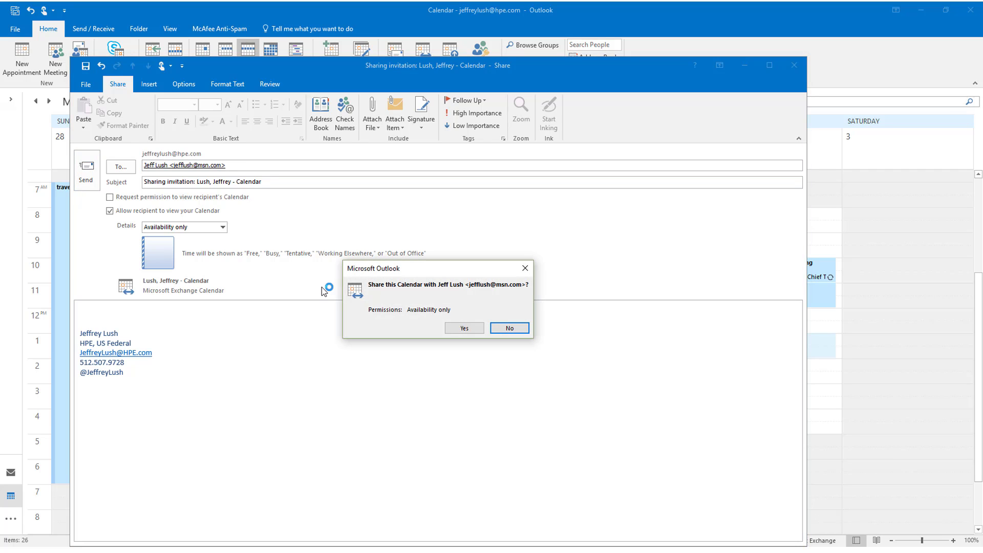
click(467, 329)
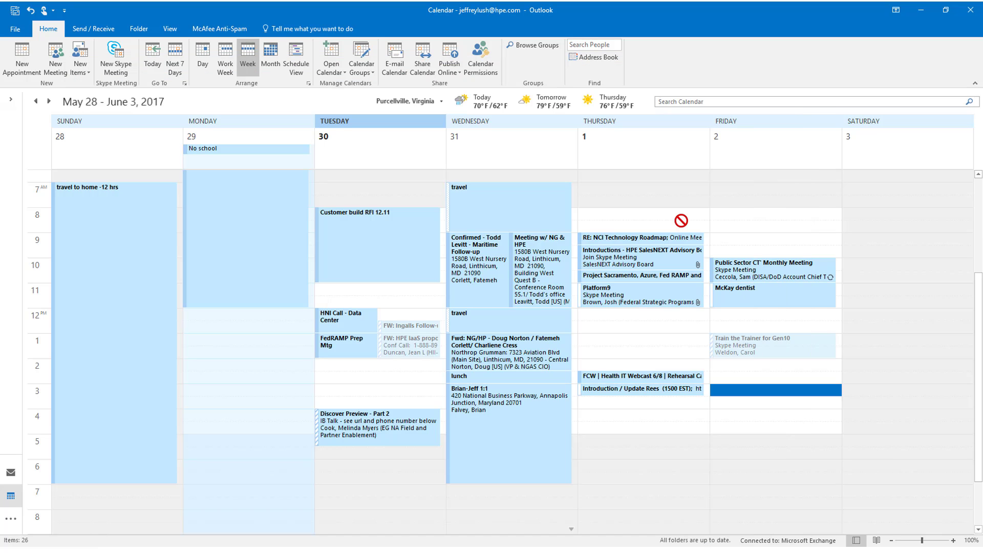
mouse_move(433, 231)
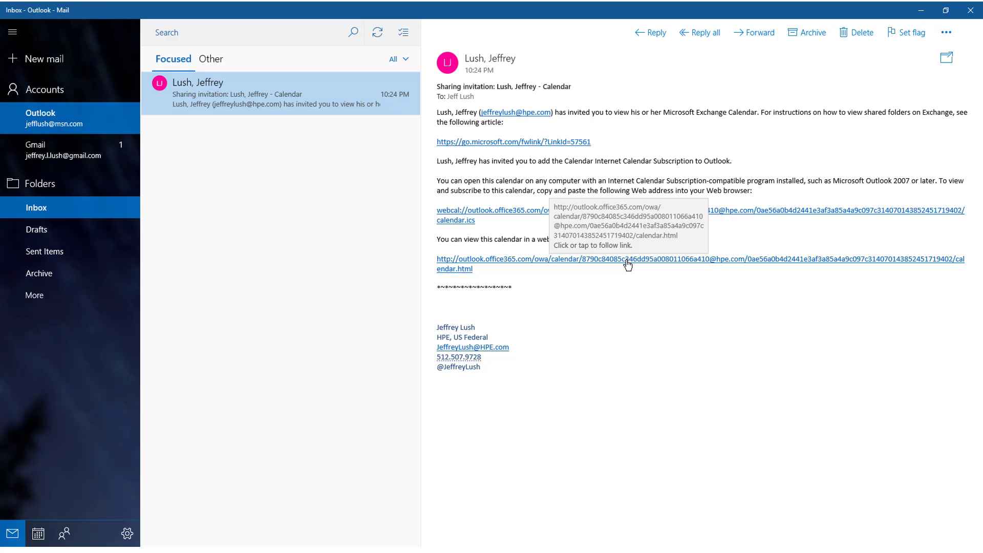
Open the calendar.html link and check the availability for May 3, June 2 and June 1
click(628, 265)
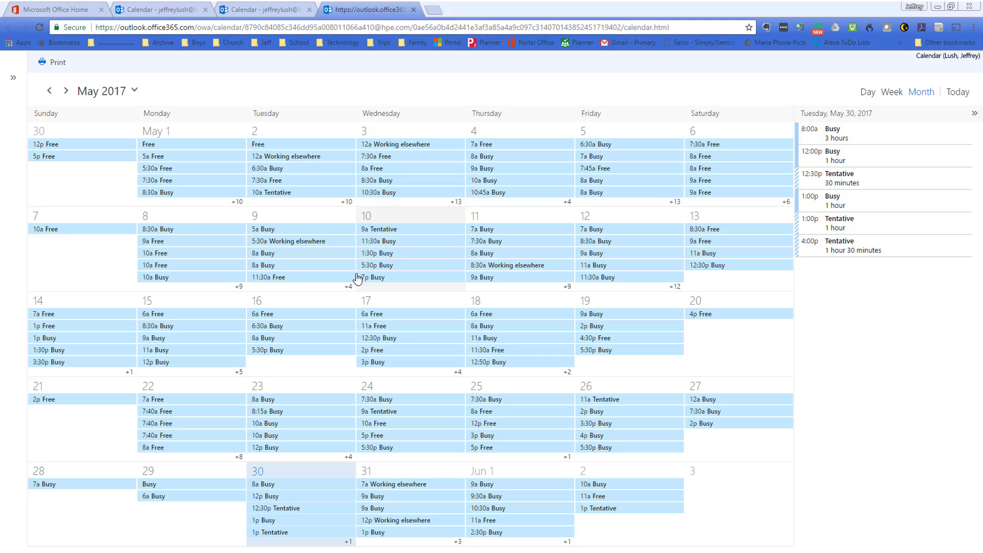
click(415, 146)
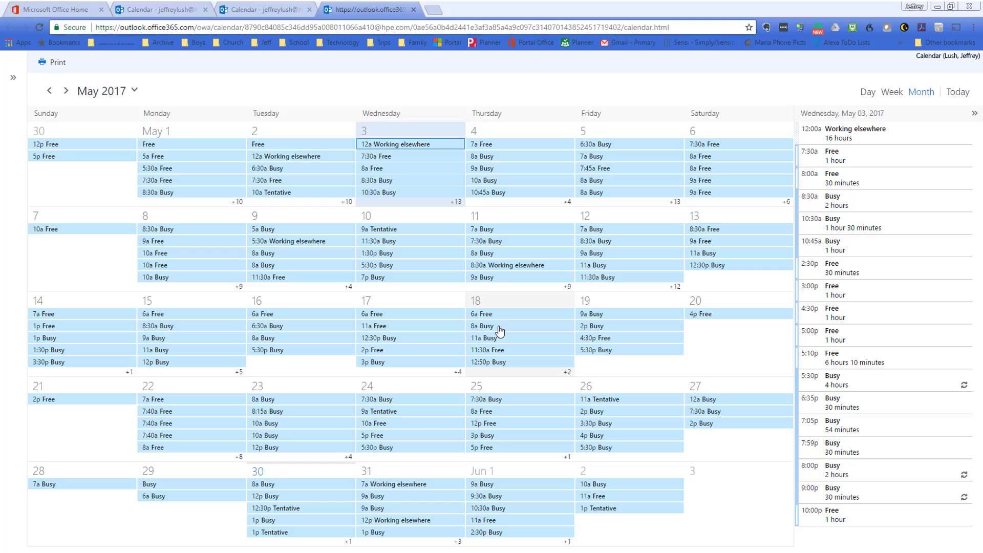
click(625, 488)
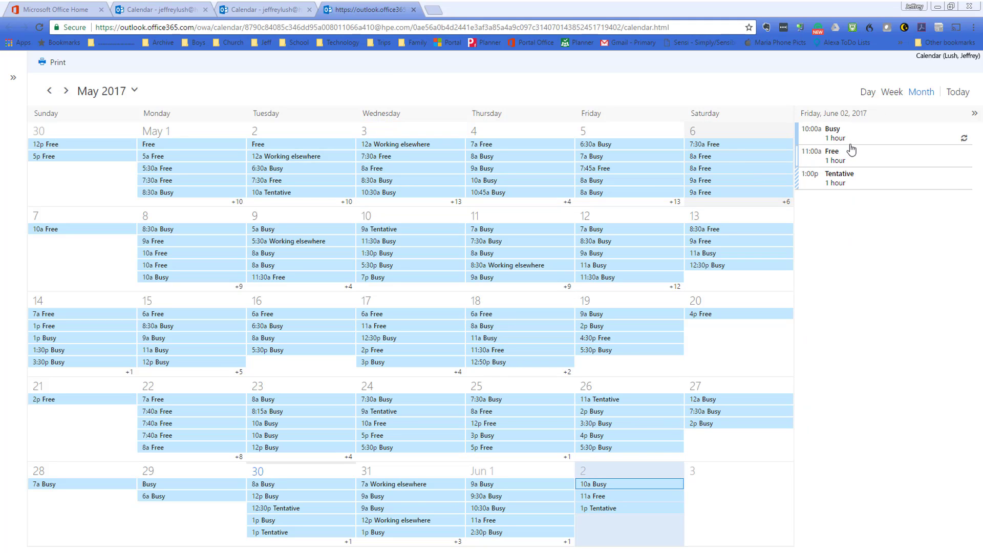
click(524, 486)
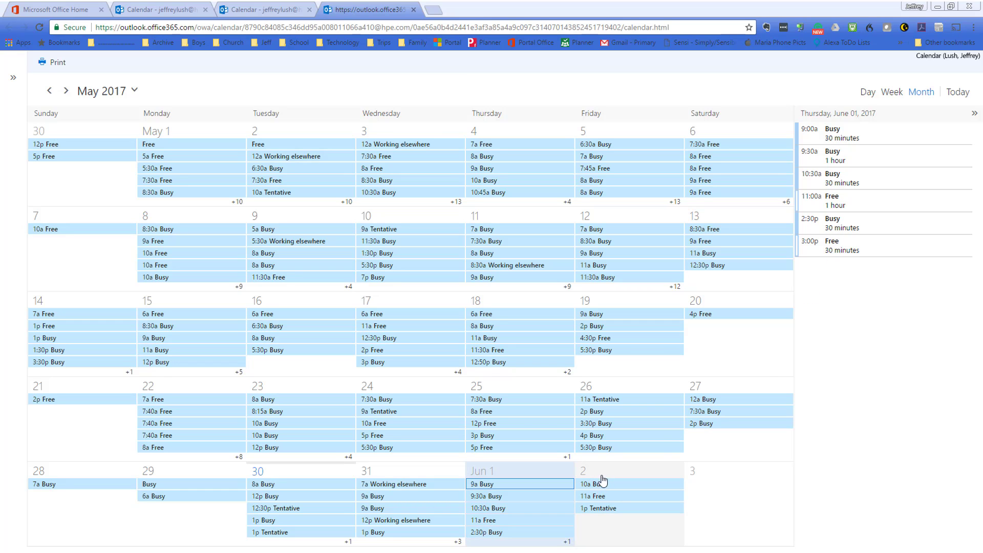
Show Wednesday, May 31's Busy and Working elsewhere slots in the agenda panel
click(419, 478)
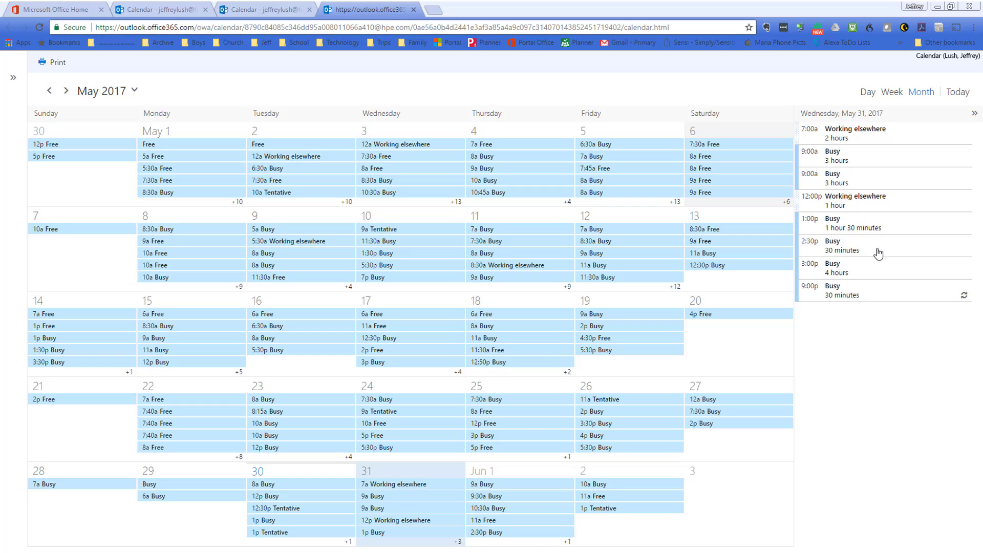
Move the web calendar to June 2017 and back to May, toggling the month picker
drag(879, 253, 66, 96)
click(65, 91)
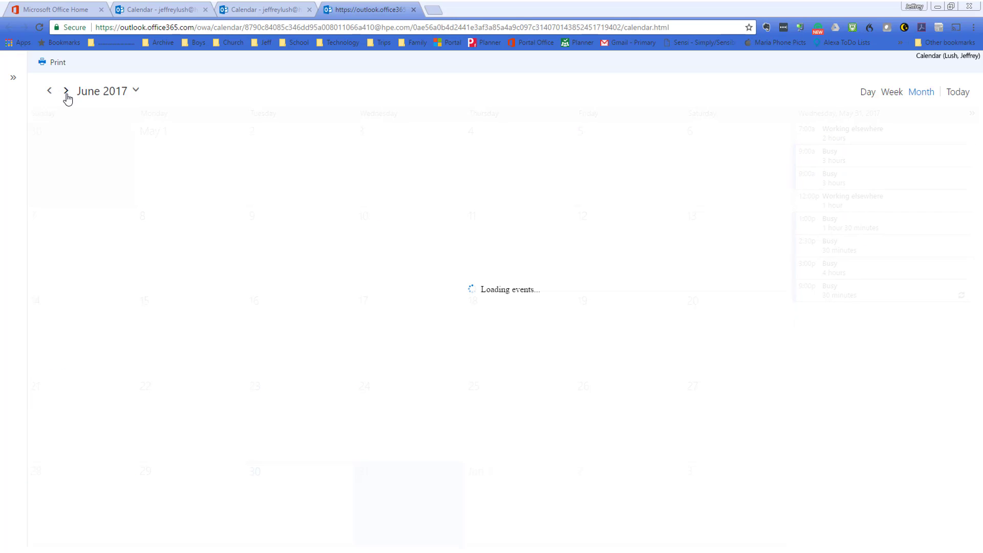
click(50, 92)
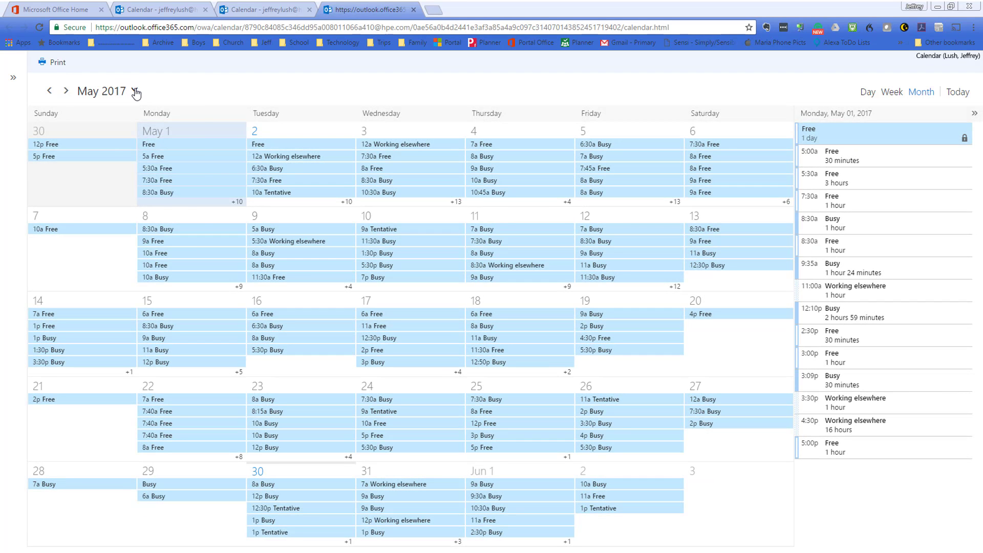
click(135, 90)
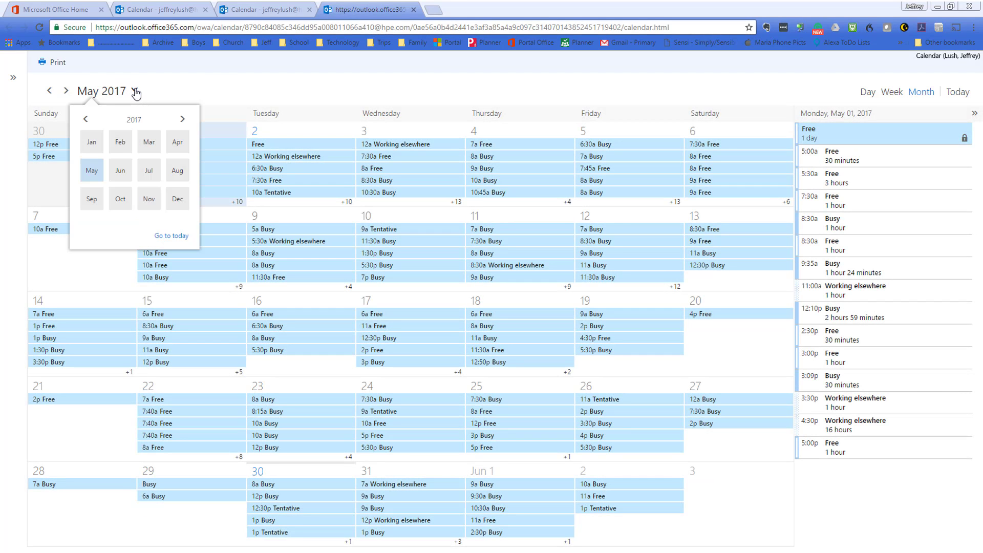
click(135, 91)
click(135, 90)
click(14, 81)
Show the mini month calendar, collapse the day details, and switch back to desktop Outlook
drag(13, 81, 974, 113)
click(975, 113)
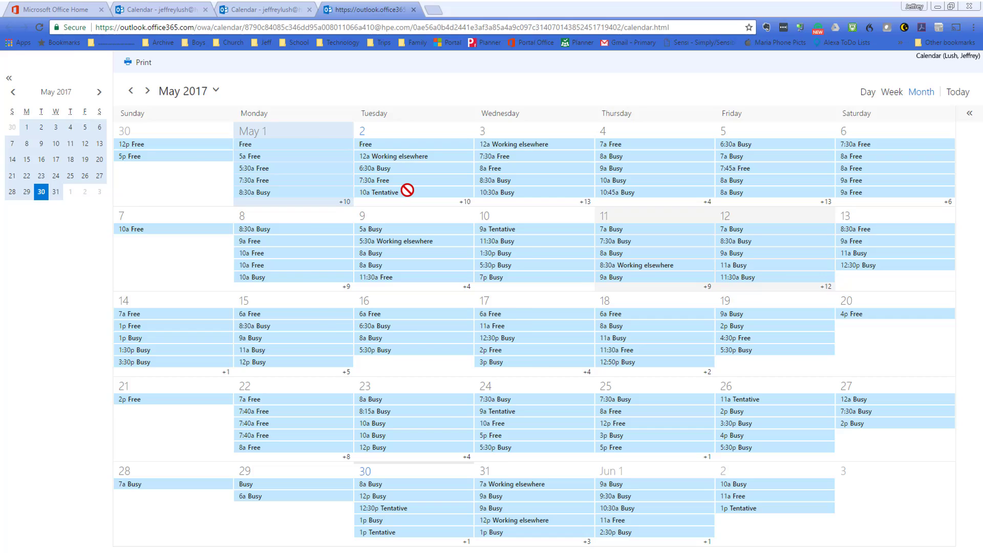
key(alt+Tab)
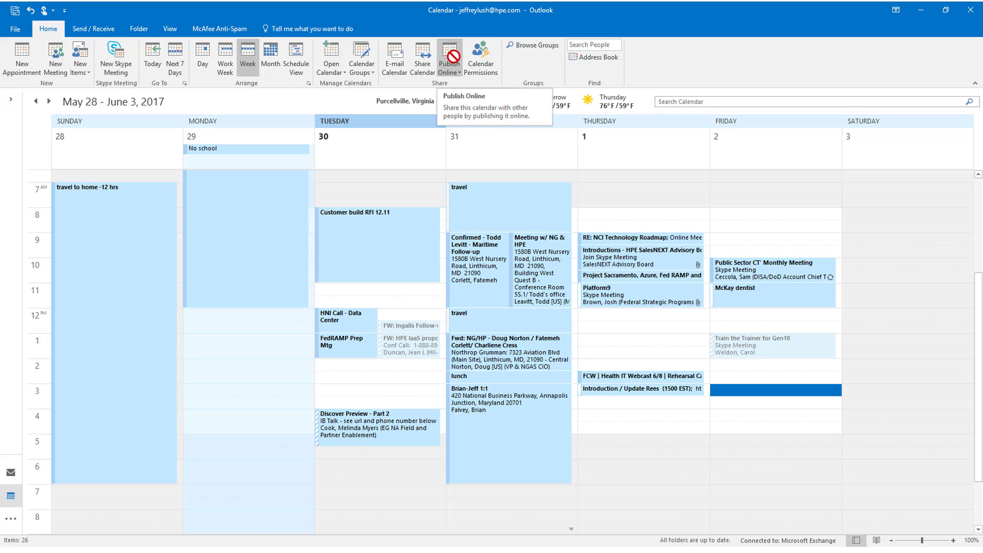
Open the Publish Online options to see the calendar already published as Availability only
click(453, 57)
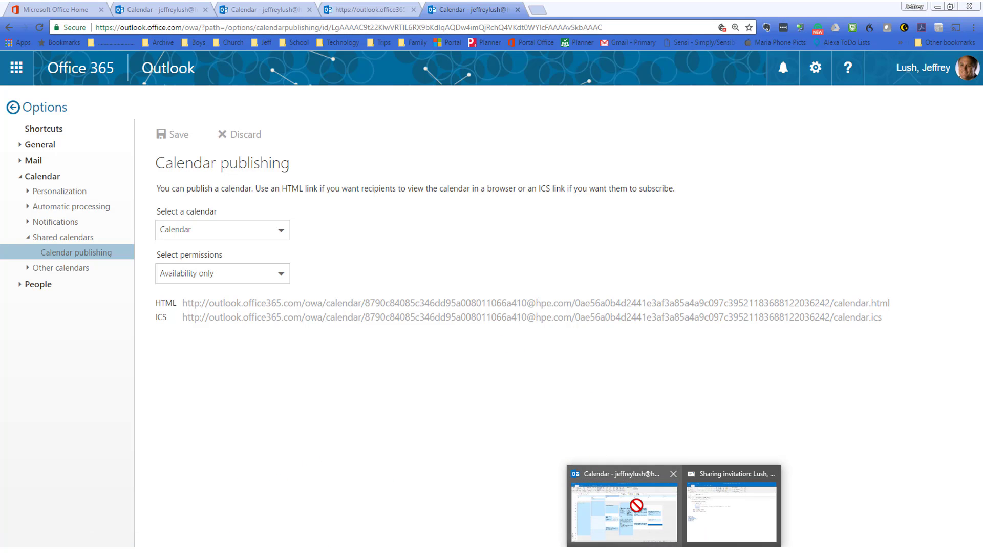
Minimize desktop Outlook and return to the latest published-calendar tab in Chrome
click(630, 503)
drag(22, 492, 852, 16)
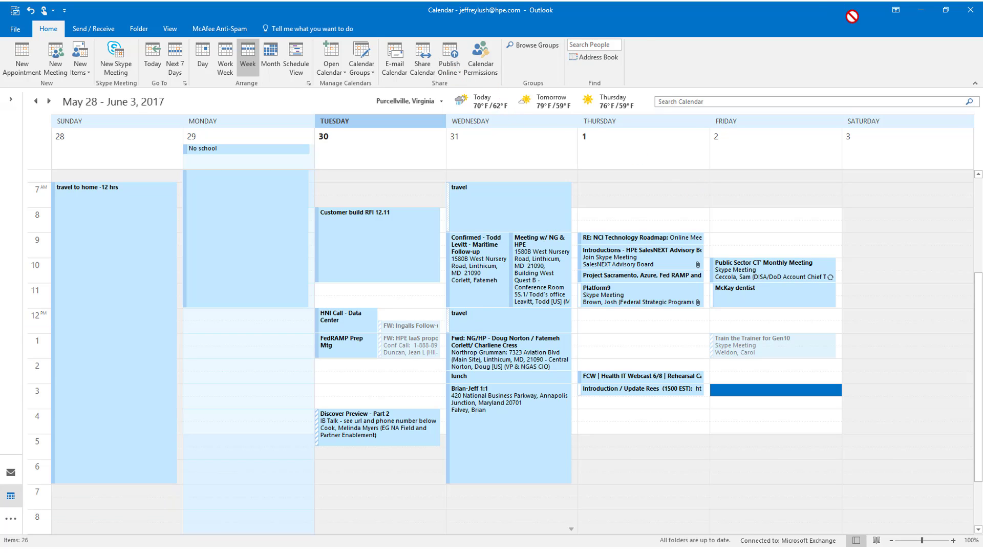
click(921, 10)
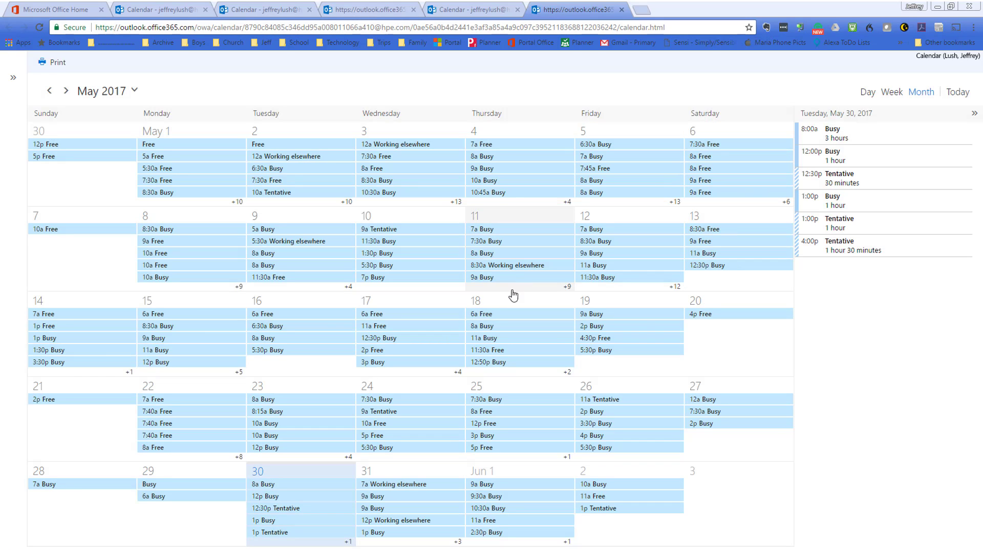
click(496, 10)
click(376, 9)
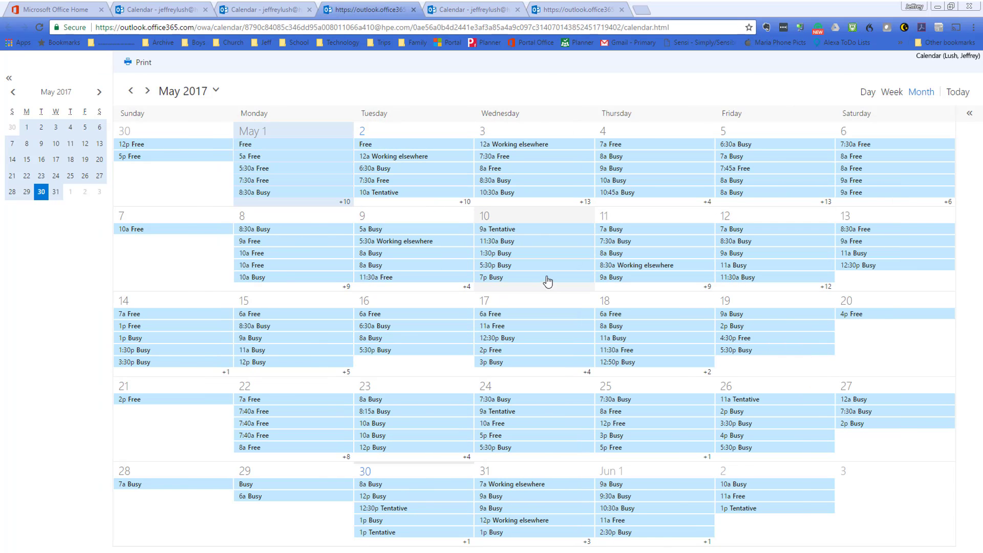
click(579, 9)
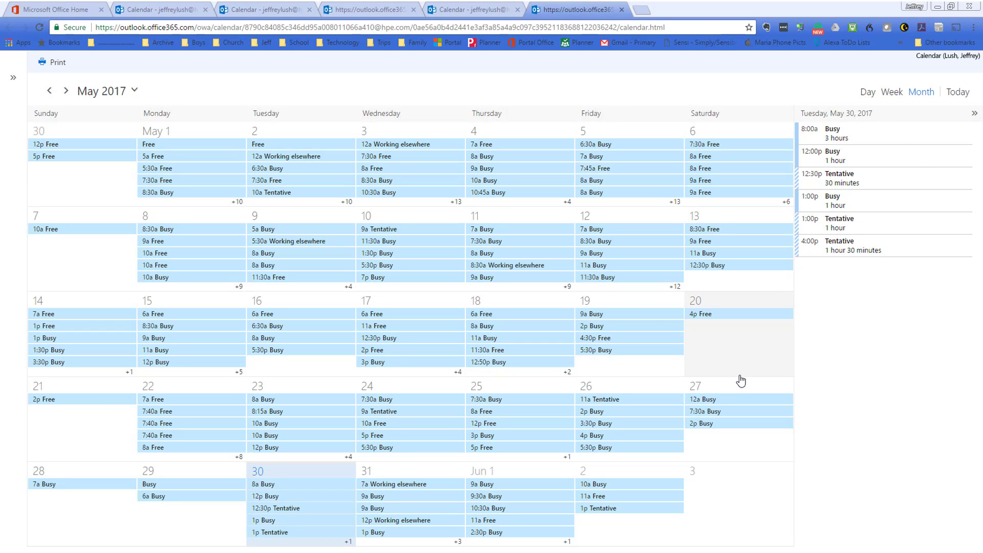
Shorten the published calendar's URL with goo.gl and paste the short link into a new tab
click(669, 27)
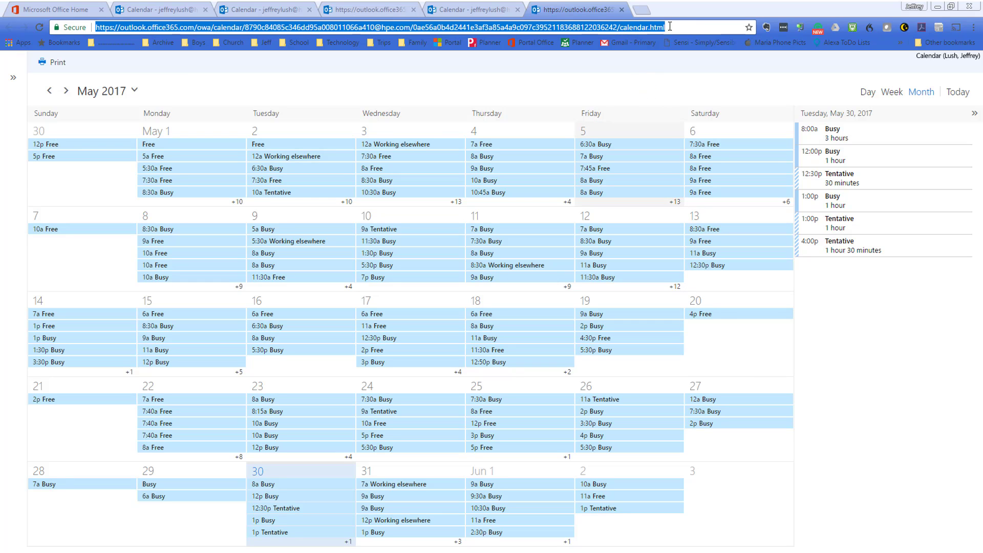
click(801, 27)
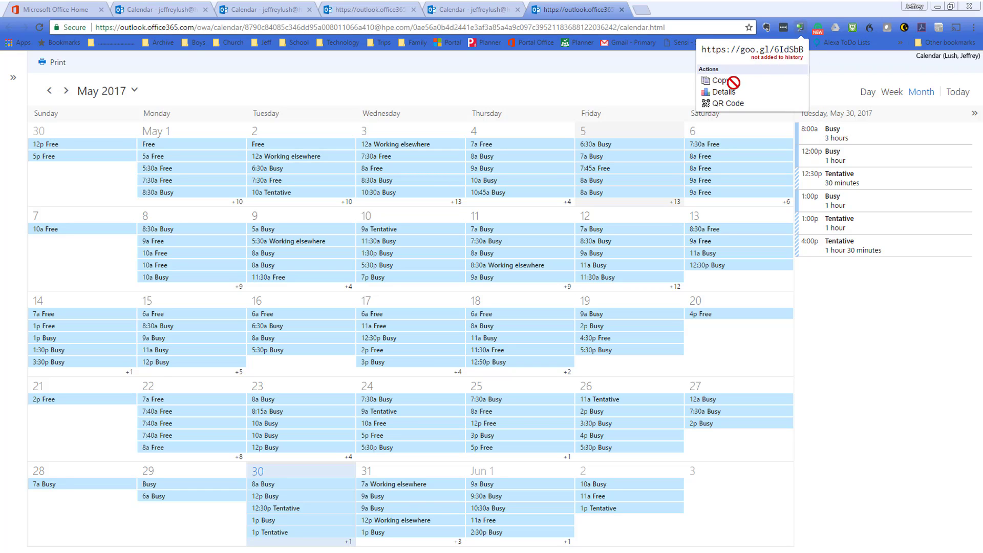
click(723, 83)
click(677, 32)
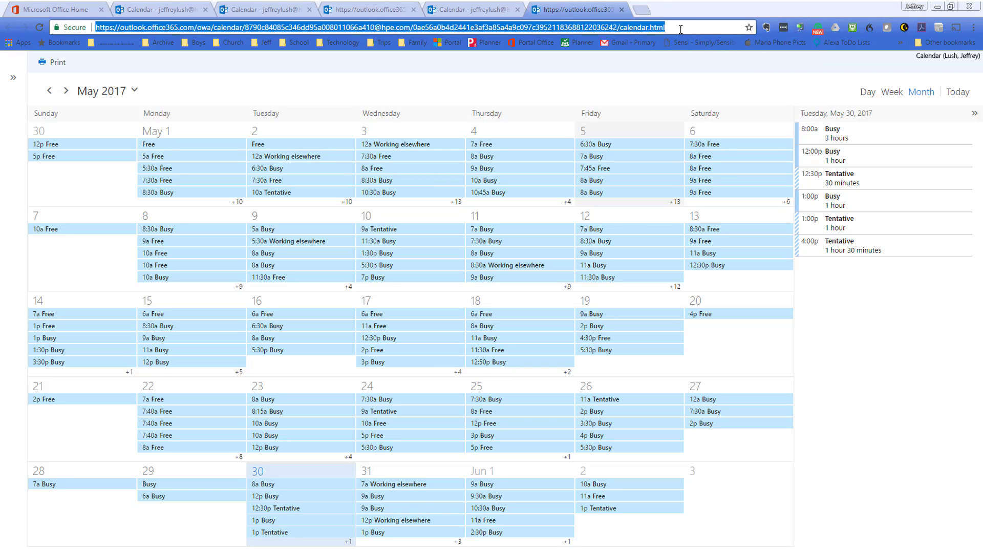
click(642, 10)
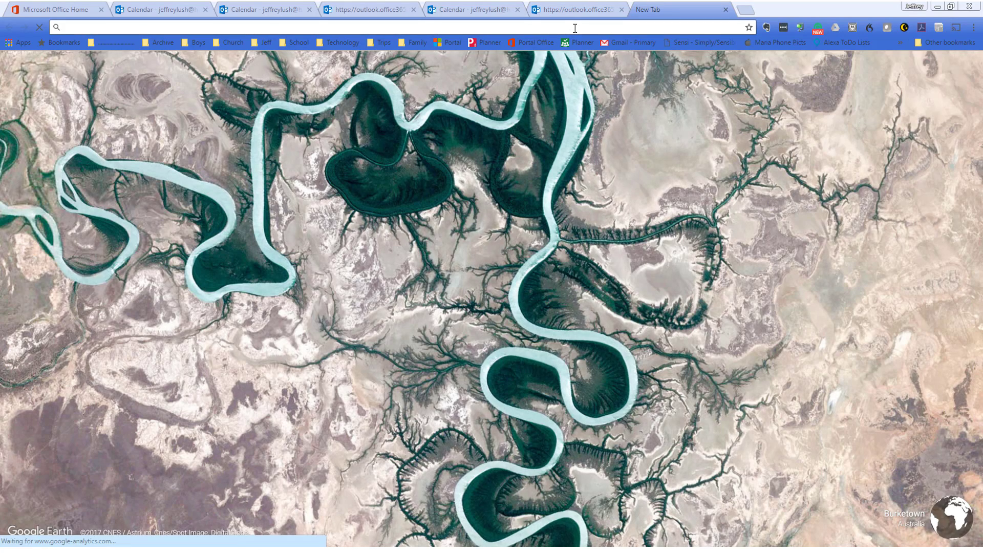
key(ctrl+v)
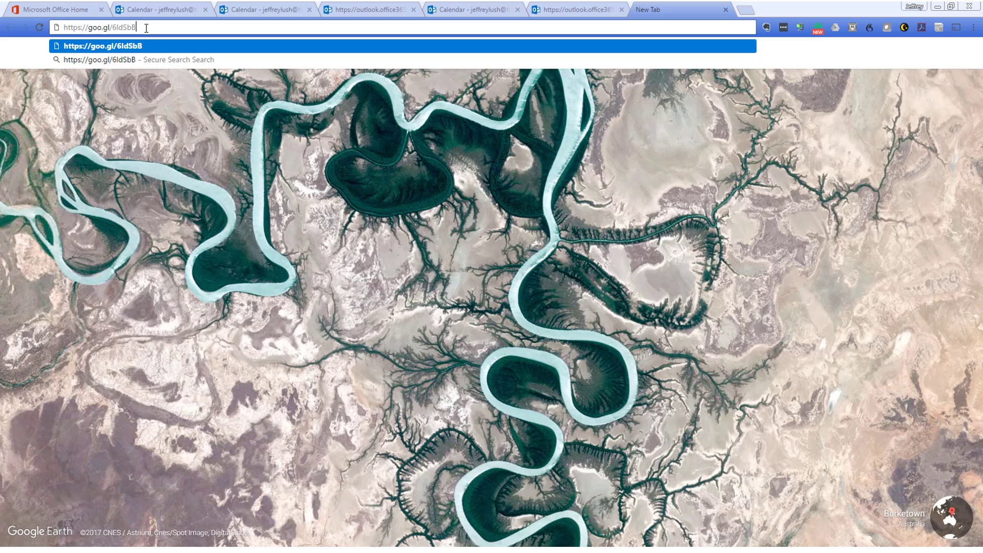
drag(146, 28, 60, 29)
Select the pasted goo.gl short link in the new tab's address bar to load the calendar
drag(92, 28, 173, 54)
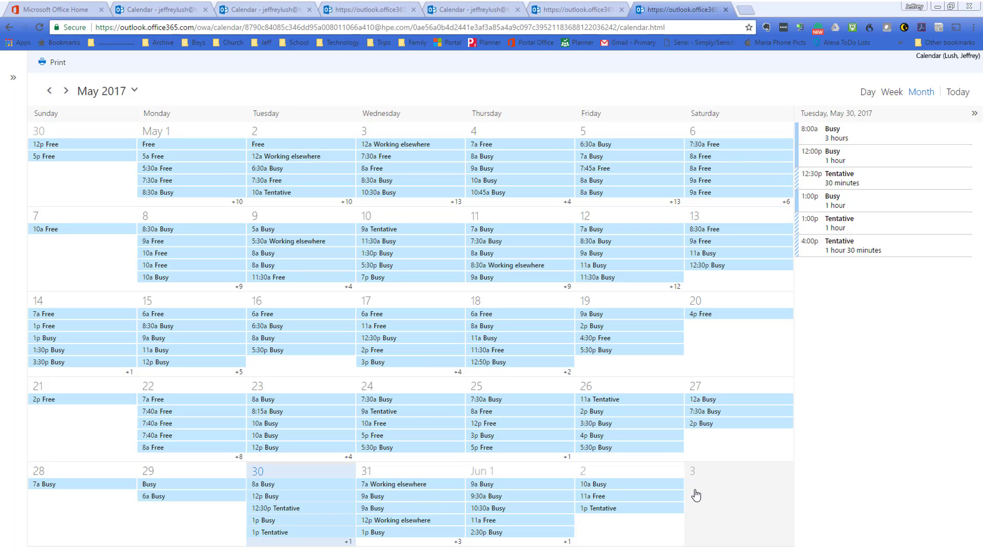
Return to the desktop Outlook week calendar for May 28 – June 3, 2017 from the taskbar
mouse_move(689, 552)
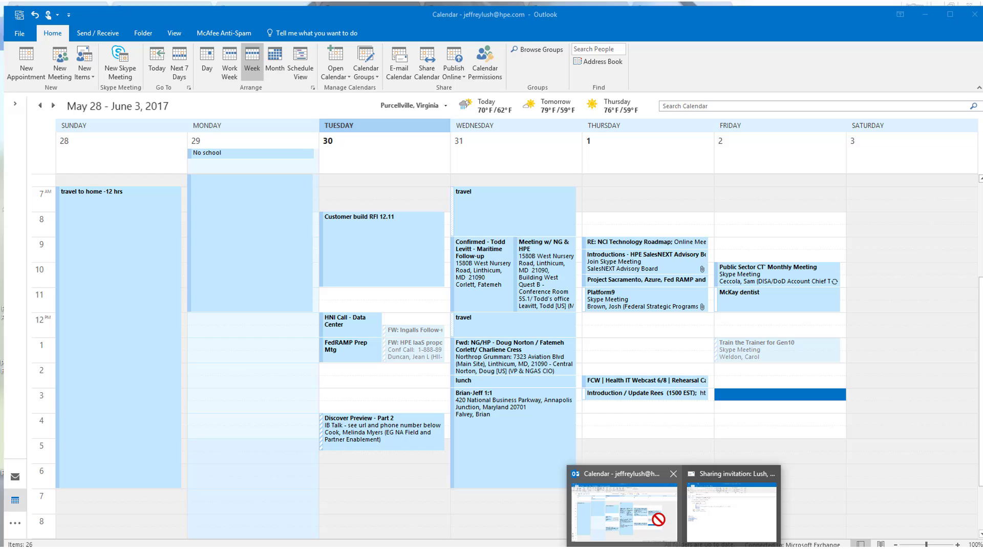
click(655, 518)
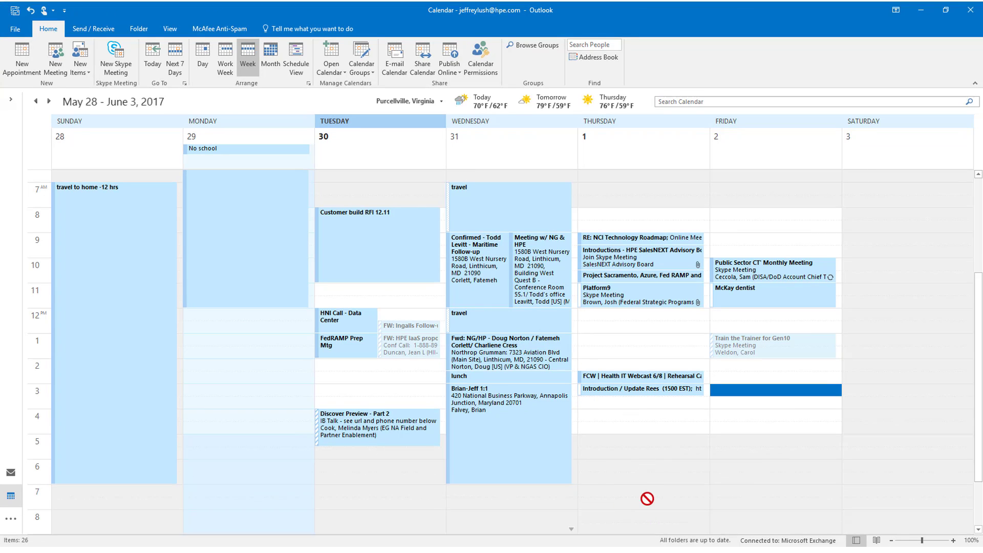